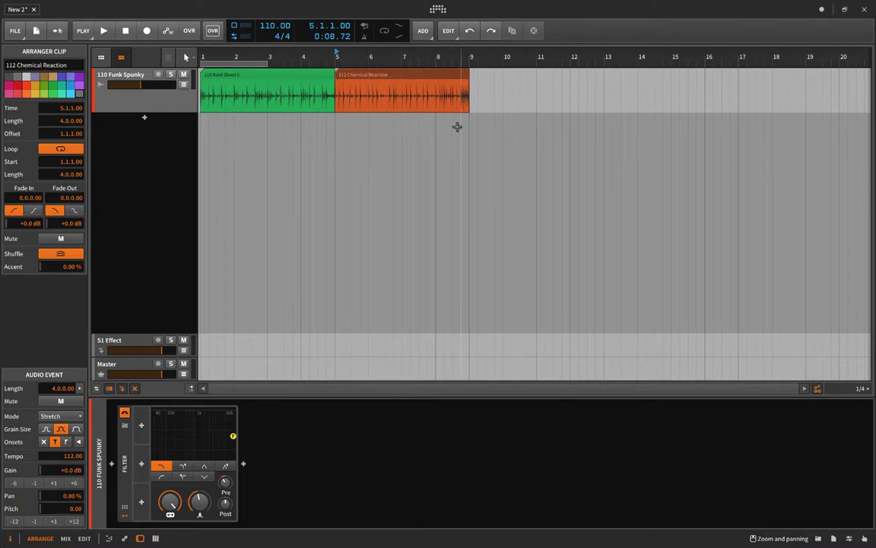
Enlarge the 110 Funk Spunky track, then audition and undo a fade-out on 112 Chemical Reaction.
{"action": "left_click_drag", "start_coordinate": [172, 112], "coordinate": [153, 299]}
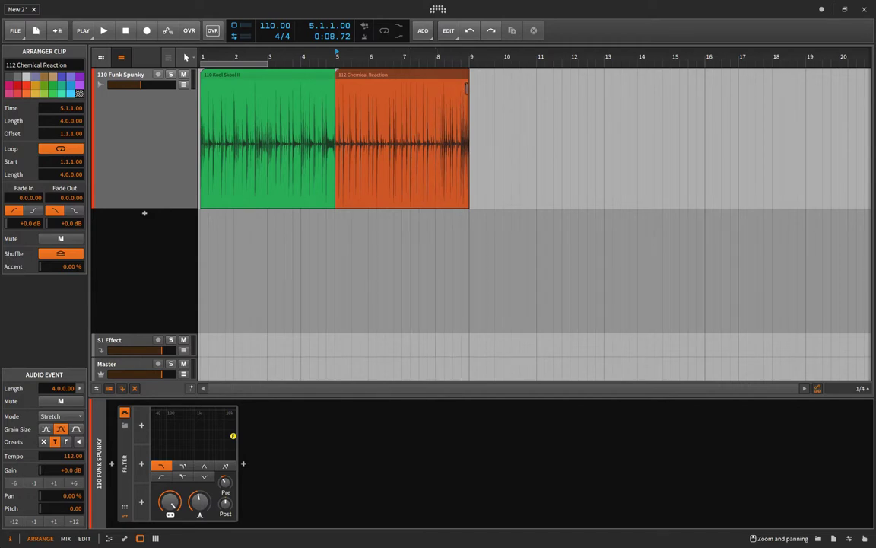
{"action": "left_click_drag", "start_coordinate": [469, 73], "coordinate": [353, 98]}
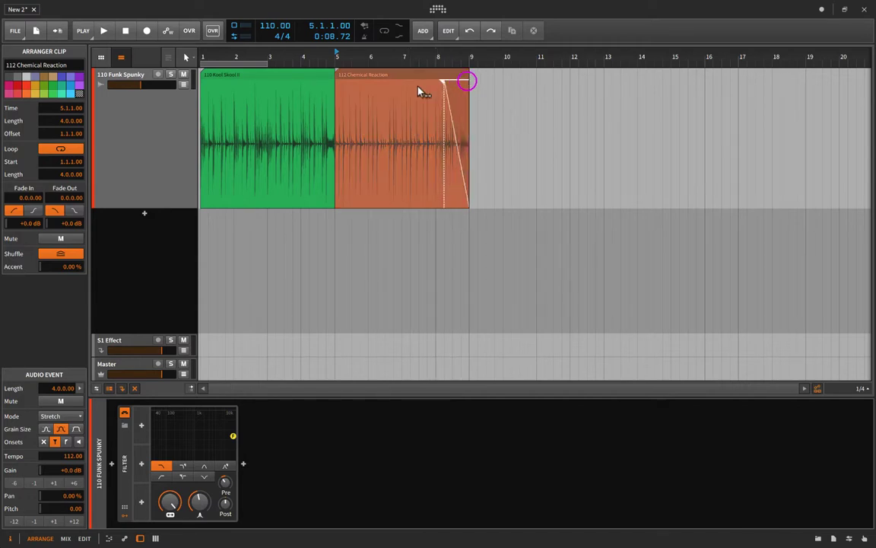
{"action": "left_click", "coordinate": [350, 210]}
{"action": "key", "text": "space"}
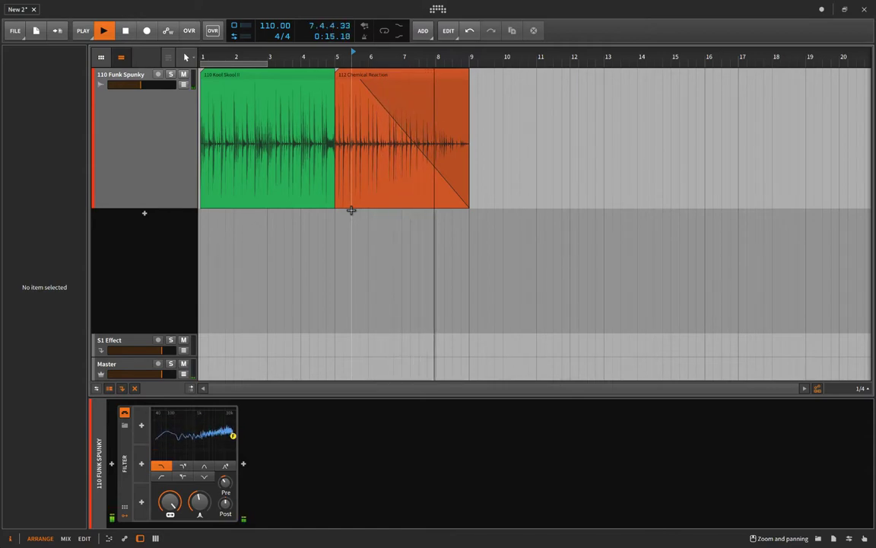
{"action": "key", "text": "space"}
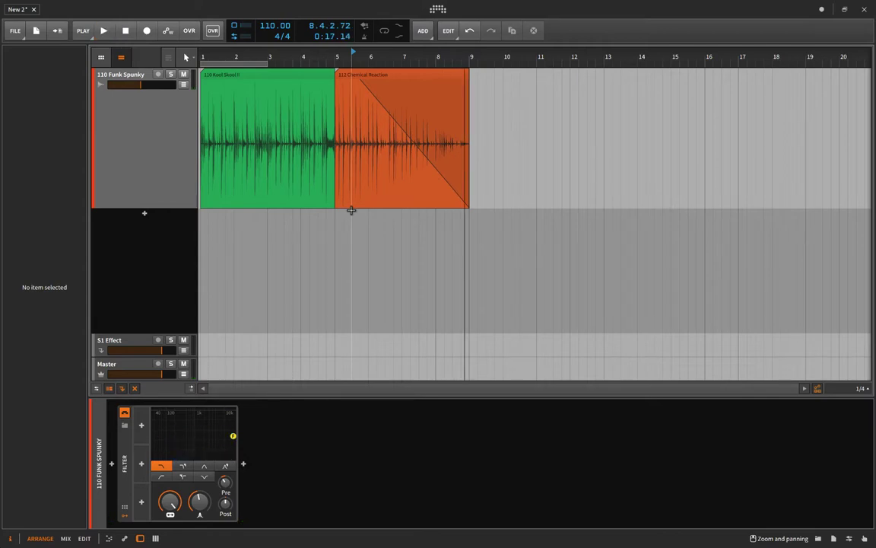
{"action": "key", "text": "ctrl+z"}
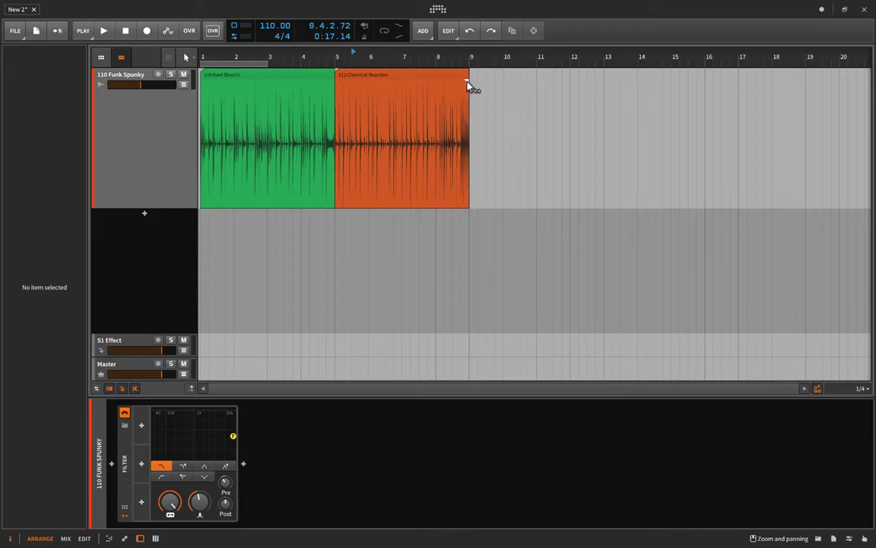
{"action": "left_click_drag", "start_coordinate": [467, 82], "coordinate": [384, 88]}
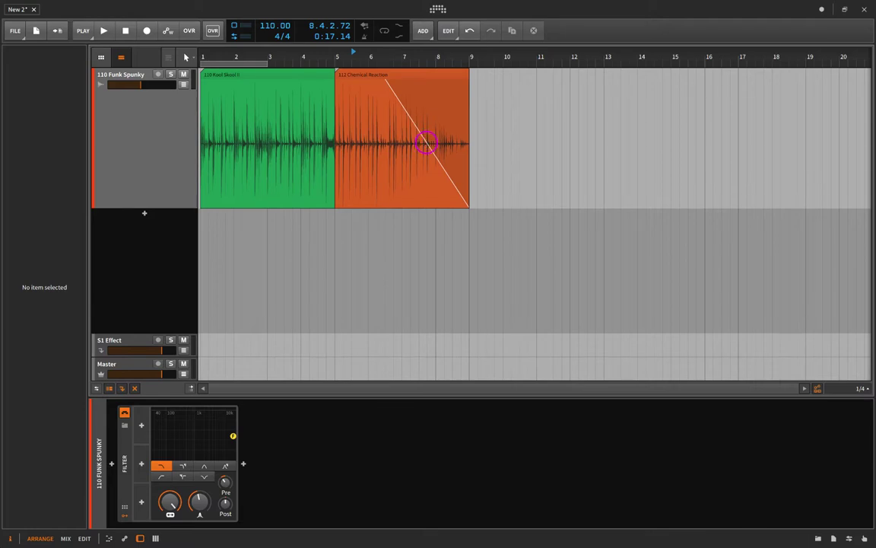
{"action": "mouse_move", "coordinate": [427, 143]}
{"action": "left_mouse_down"}
{"action": "mouse_move", "coordinate": [427, 190]}
{"action": "mouse_move", "coordinate": [427, 137]}
{"action": "left_mouse_up"}
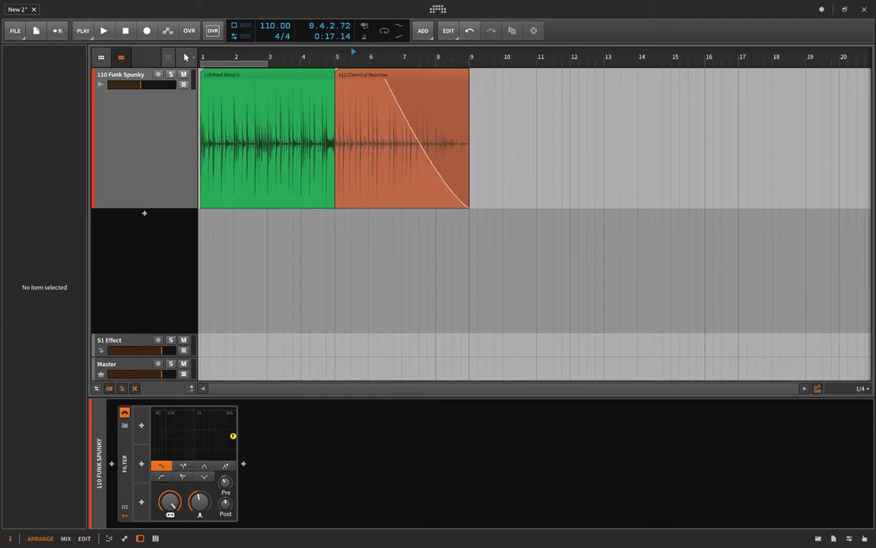
{"action": "left_click_drag", "start_coordinate": [427, 137], "coordinate": [427, 120]}
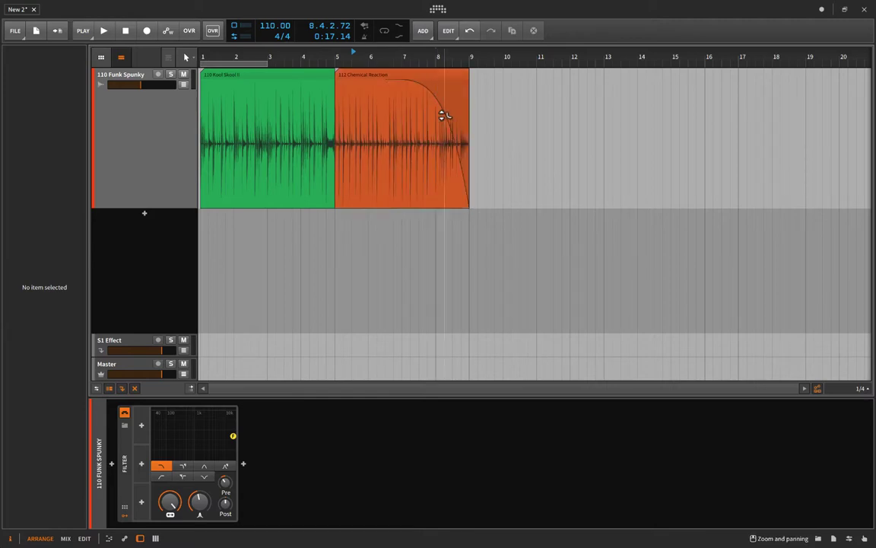
{"action": "double_click", "coordinate": [446, 115]}
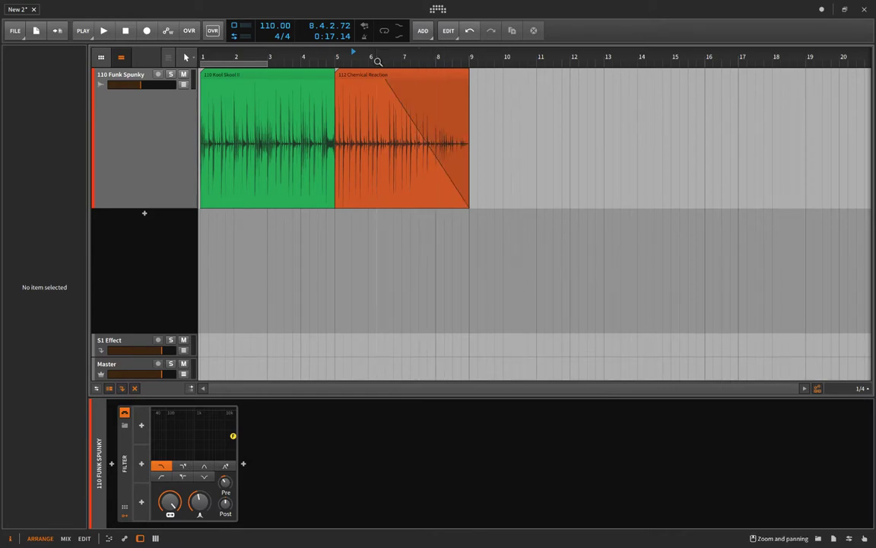
{"action": "key", "text": "ctrl+z"}
{"action": "key", "text": "ctrl+z"}
{"action": "key", "text": "ctrl+z"}
Set S-curve fades on 112 Chemical Reaction and draw a 2.3.0.00 fade-out at +0.0 dB.
{"action": "left_click", "coordinate": [441, 75]}
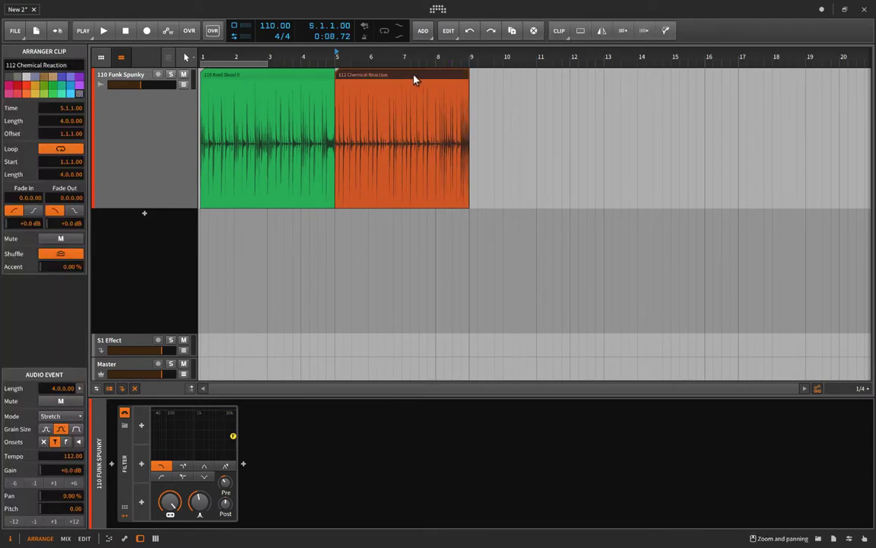
{"action": "left_click", "coordinate": [34, 211]}
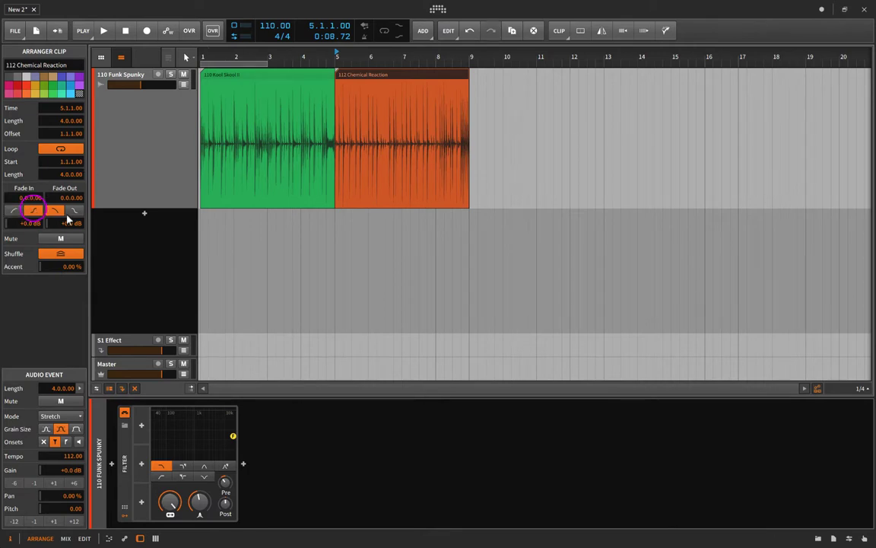
{"action": "left_click", "coordinate": [73, 212]}
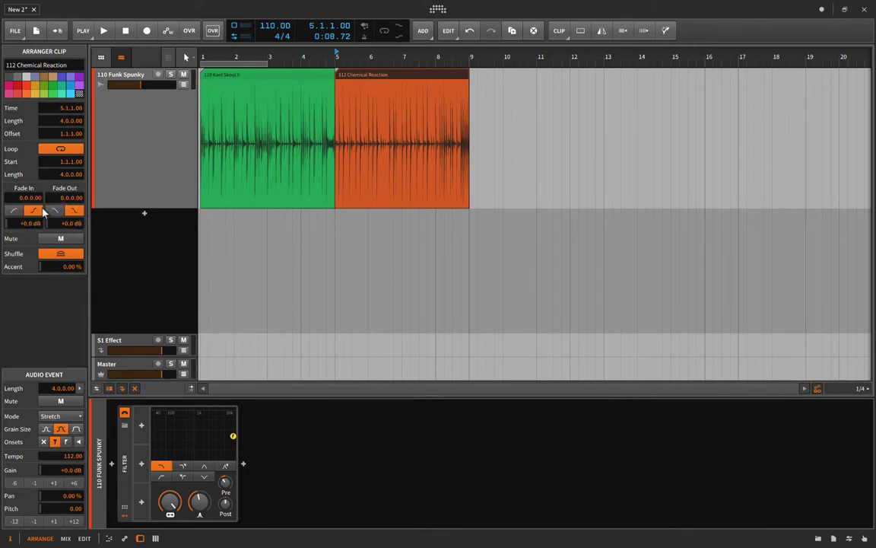
{"action": "mouse_move", "coordinate": [467, 84]}
{"action": "left_click_drag", "start_coordinate": [466, 82], "coordinate": [390, 85]}
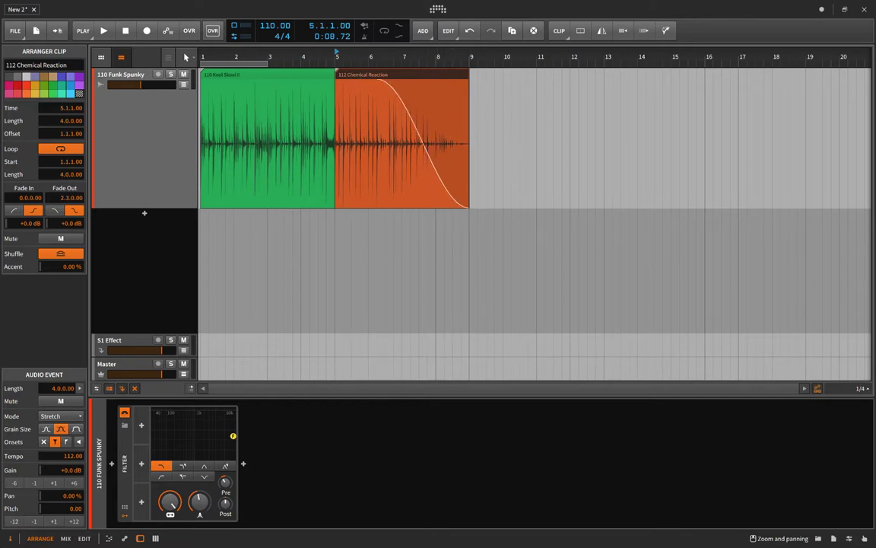
{"action": "left_click_drag", "start_coordinate": [426, 147], "coordinate": [425, 122]}
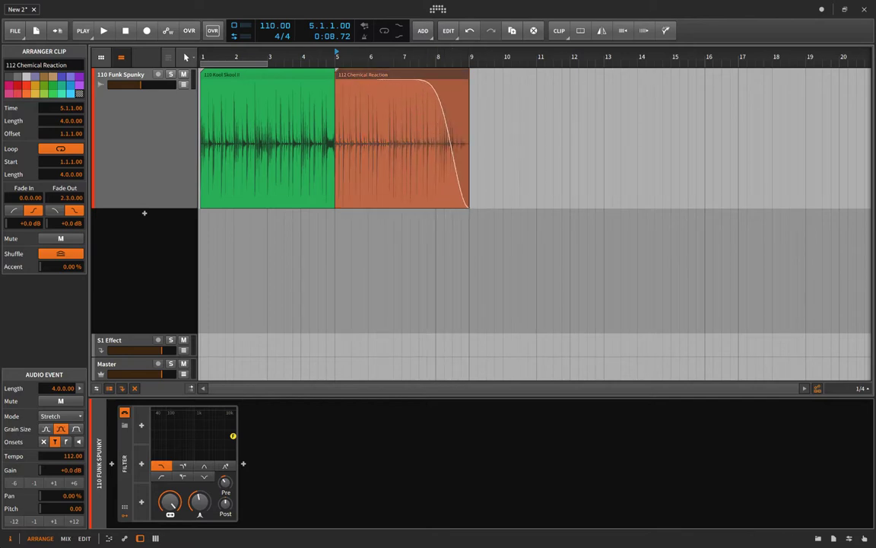
{"action": "double_click", "coordinate": [429, 132]}
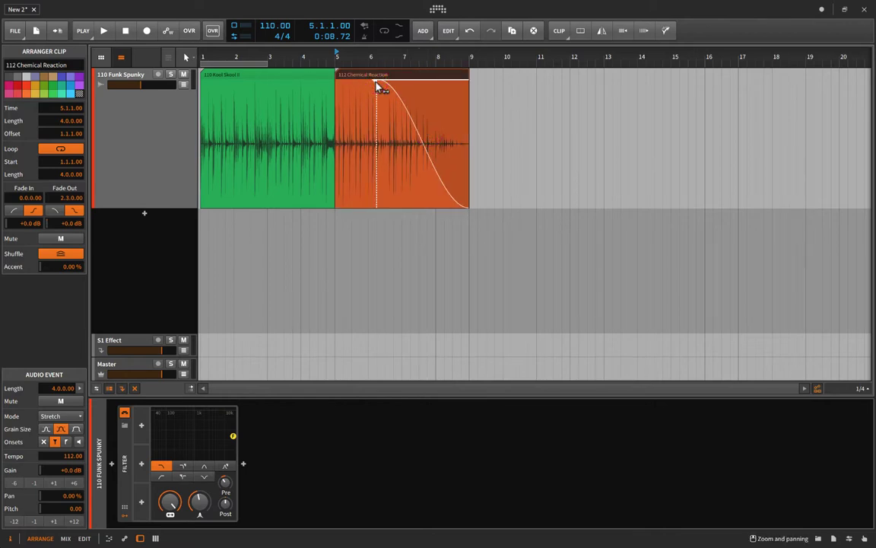
Remove the orange clip's fade-out and move 112 Chemical Reaction to start at bar 3.
{"action": "left_click_drag", "start_coordinate": [376, 83], "coordinate": [472, 85]}
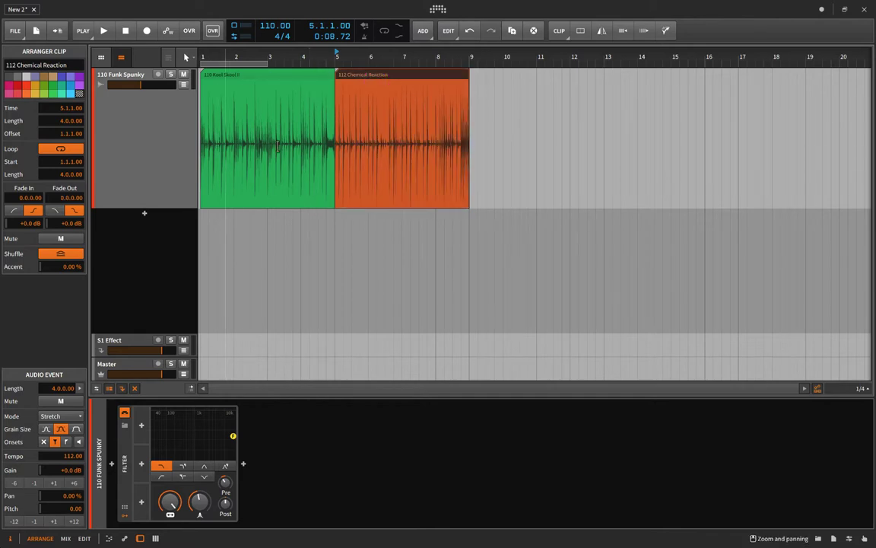
{"action": "left_click", "coordinate": [374, 74]}
{"action": "left_click_drag", "start_coordinate": [374, 75], "coordinate": [313, 78]}
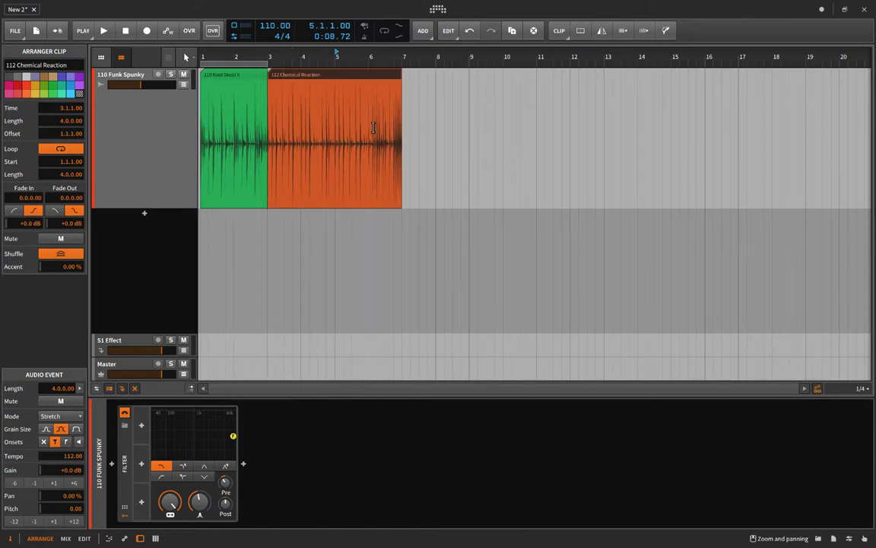
Crossfade 110 Kool Skool II into 112 Chemical Reaction over bars 3–5, fade-in gain +0.5 dB.
{"action": "left_click", "coordinate": [293, 114]}
{"action": "mouse_move", "coordinate": [269, 80]}
{"action": "left_mouse_down"}
{"action": "mouse_move", "coordinate": [337, 99]}
{"action": "mouse_move", "coordinate": [268, 91]}
{"action": "left_mouse_up"}
{"action": "mouse_move", "coordinate": [266, 86]}
{"action": "left_mouse_down"}
{"action": "mouse_move", "coordinate": [333, 90]}
{"action": "mouse_move", "coordinate": [277, 92]}
{"action": "mouse_move", "coordinate": [334, 100]}
{"action": "left_mouse_up"}
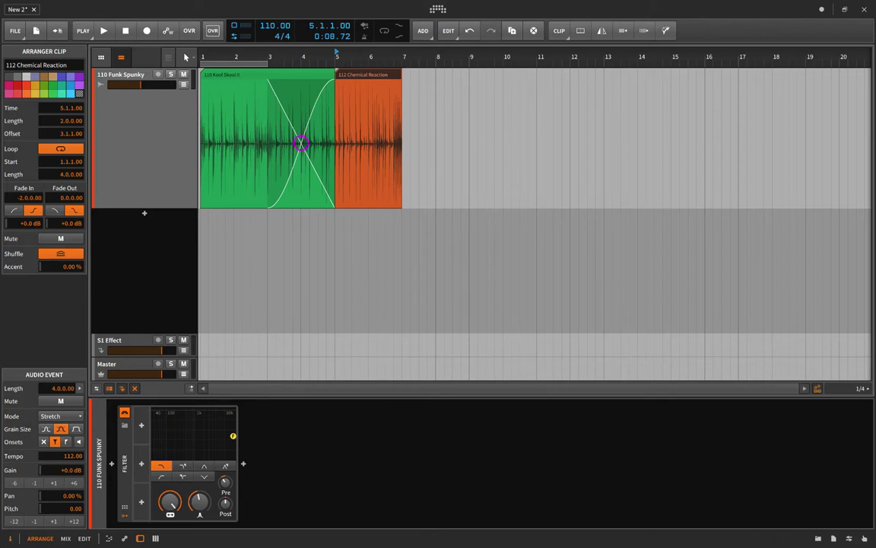
{"action": "mouse_move", "coordinate": [302, 143]}
{"action": "left_mouse_down"}
{"action": "mouse_move", "coordinate": [302, 152]}
{"action": "mouse_move", "coordinate": [302, 141]}
{"action": "left_mouse_up"}
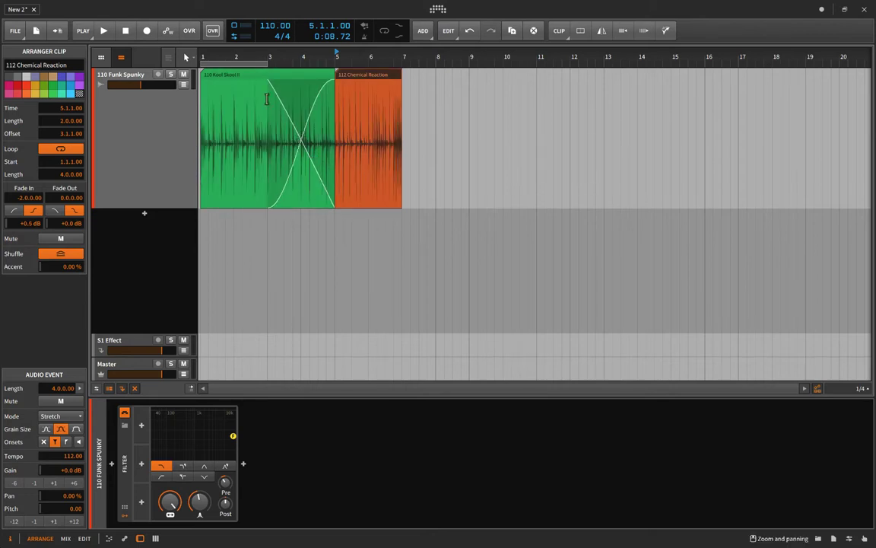
Give 110 Kool Skool II S-curve fades and reshape the crossfade curves to cross evenly.
{"action": "left_click", "coordinate": [220, 69]}
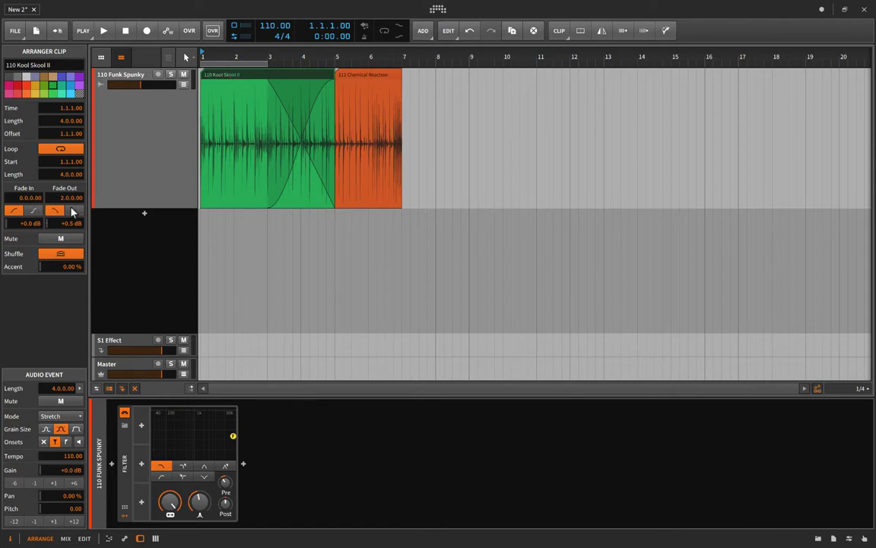
{"action": "left_click", "coordinate": [73, 212]}
{"action": "left_click", "coordinate": [32, 211]}
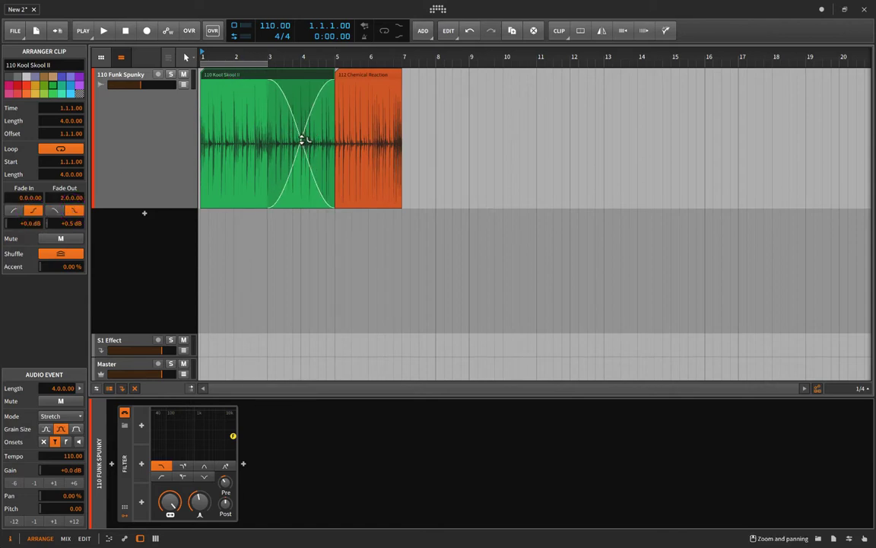
{"action": "left_click_drag", "start_coordinate": [303, 139], "coordinate": [302, 175]}
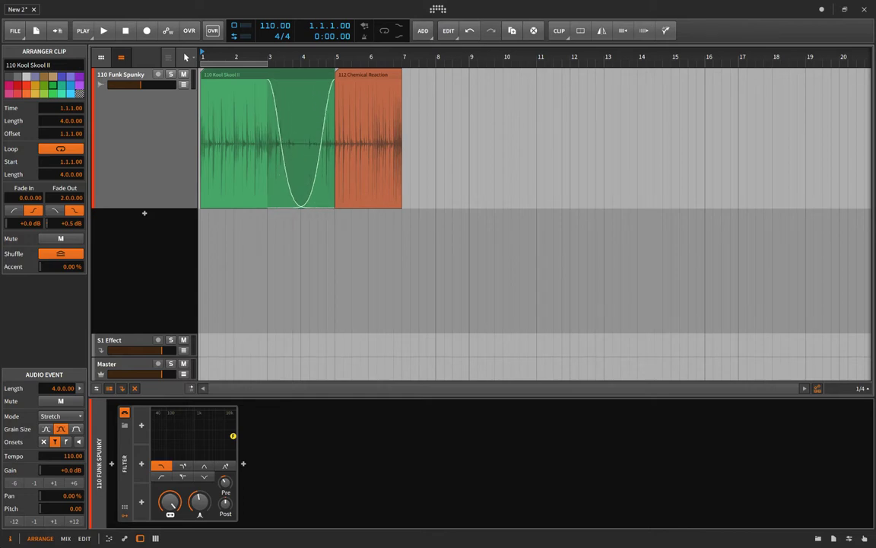
{"action": "mouse_move", "coordinate": [303, 175]}
{"action": "left_mouse_down"}
{"action": "mouse_move", "coordinate": [303, 114]}
{"action": "mouse_move", "coordinate": [303, 143]}
{"action": "left_mouse_up"}
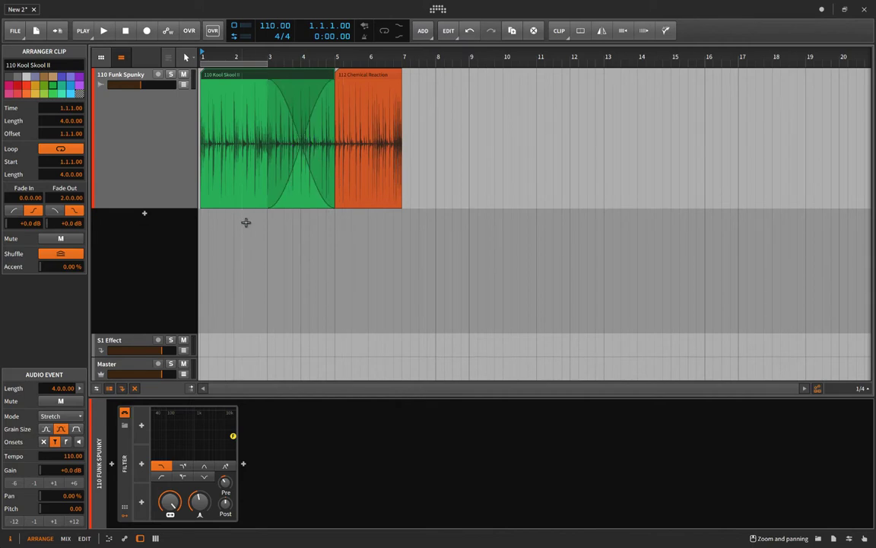
Deselect the clips and play the crossfade transition, then stop.
{"action": "left_click", "coordinate": [246, 222]}
{"action": "key", "text": "space"}
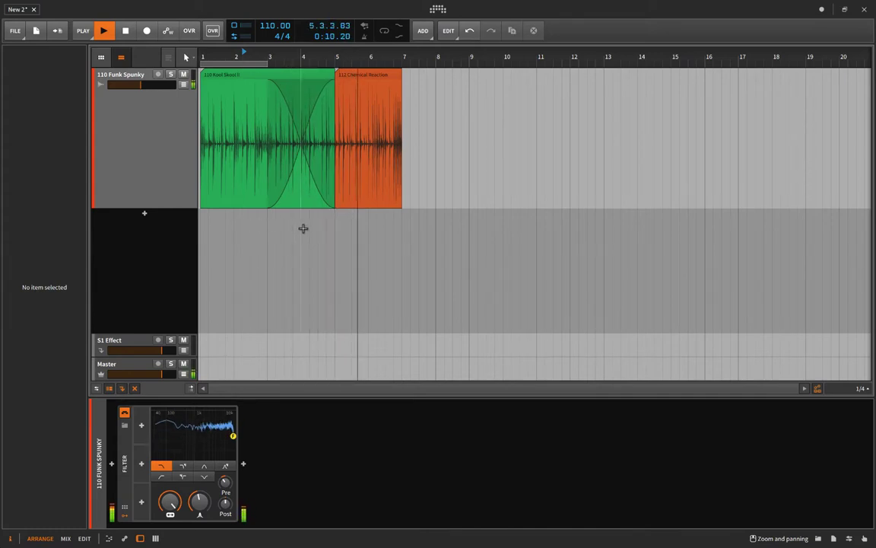
{"action": "key", "text": "space"}
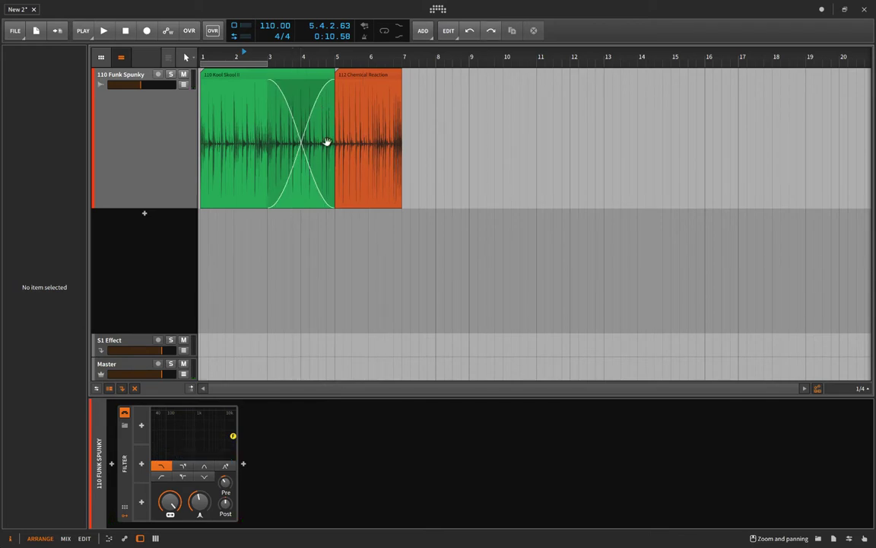
Undo the crossfade, select both clips, and try joining them before undoing the join.
{"action": "key", "text": "ctrl+z"}
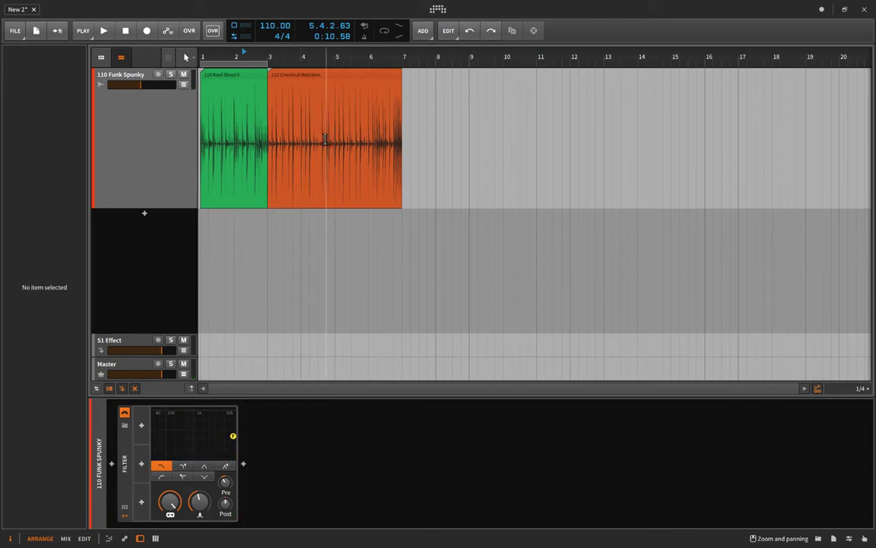
{"action": "left_click", "coordinate": [296, 75]}
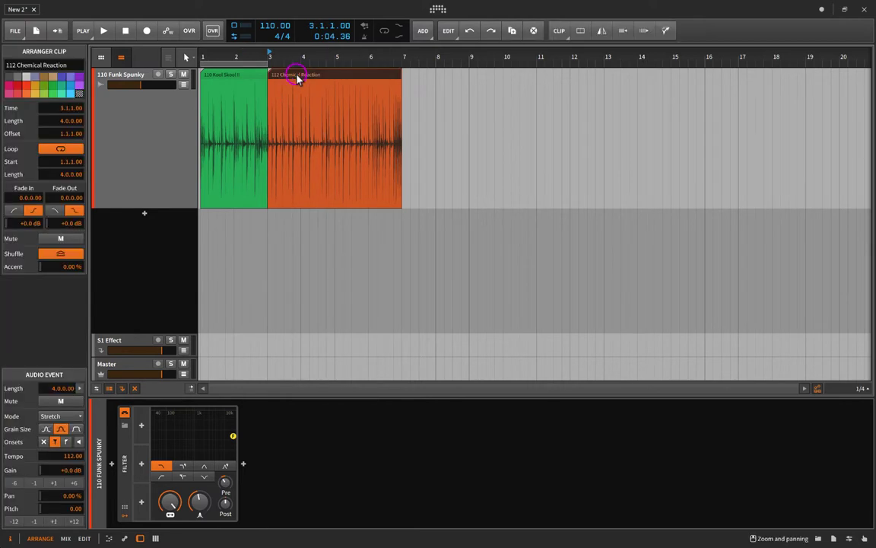
{"action": "left_click", "coordinate": [246, 74], "text": "shift"}
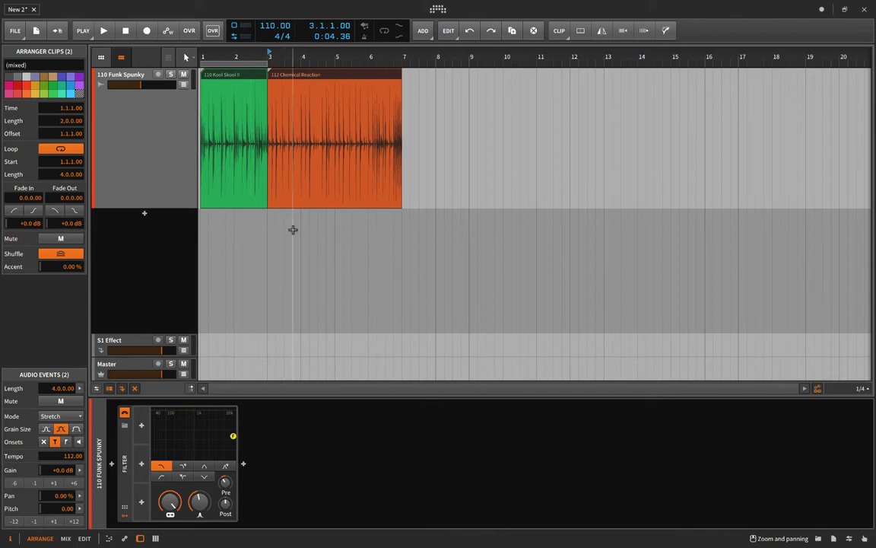
{"action": "key", "text": "ctrl+j"}
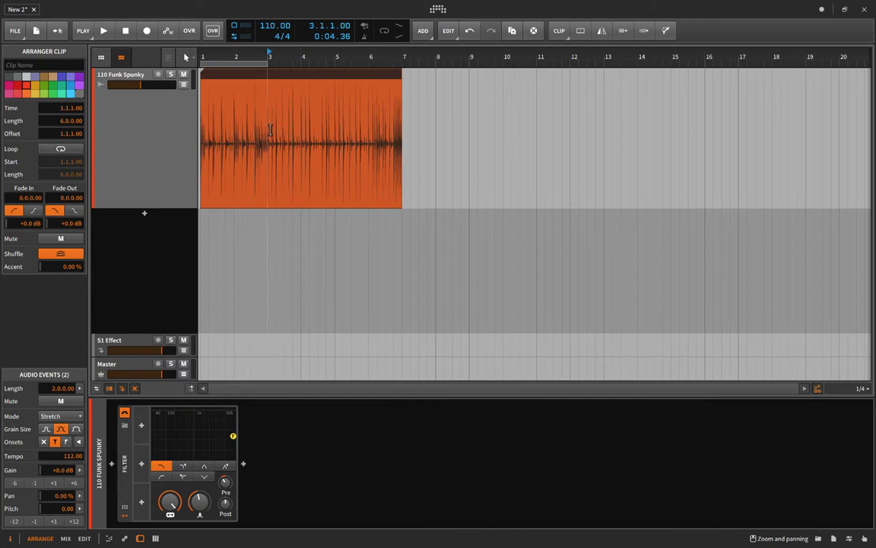
{"action": "key", "text": "ctrl+z"}
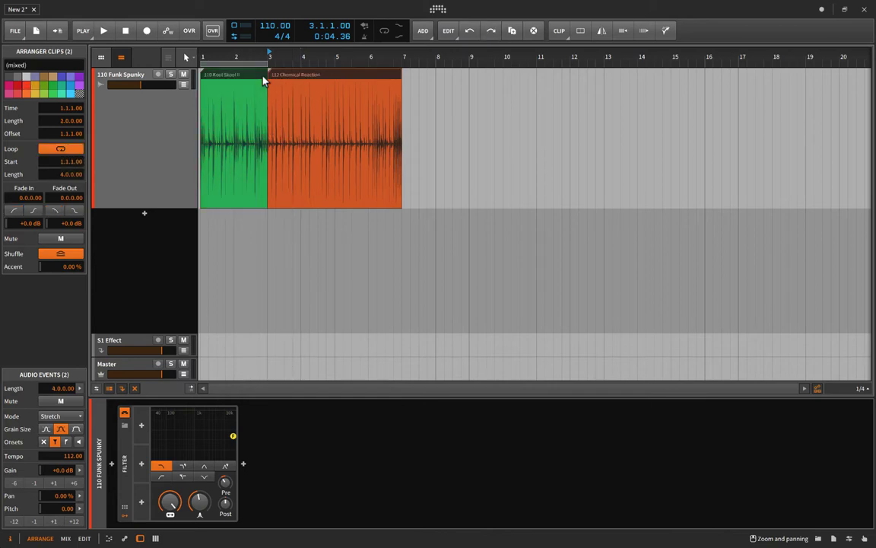
Give both the green and orange clips a 0.0.0.04 fade-out.
{"action": "left_click", "coordinate": [254, 82]}
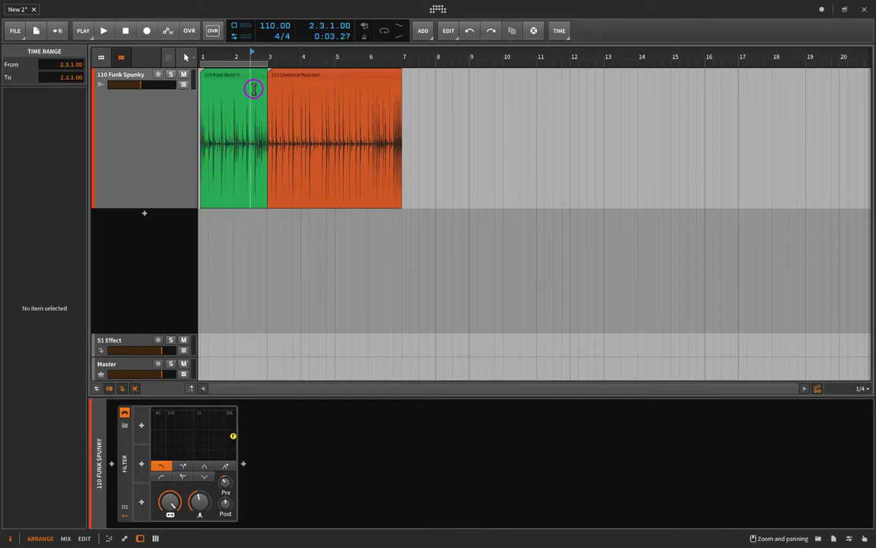
{"action": "left_click", "coordinate": [221, 73]}
{"action": "left_click", "coordinate": [283, 76], "text": "shift"}
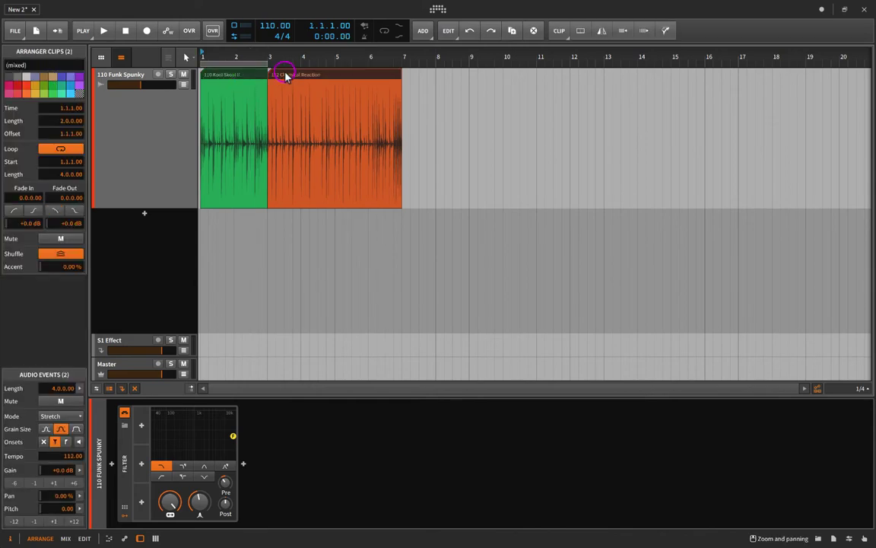
{"action": "left_click_drag", "start_coordinate": [287, 76], "coordinate": [276, 94]}
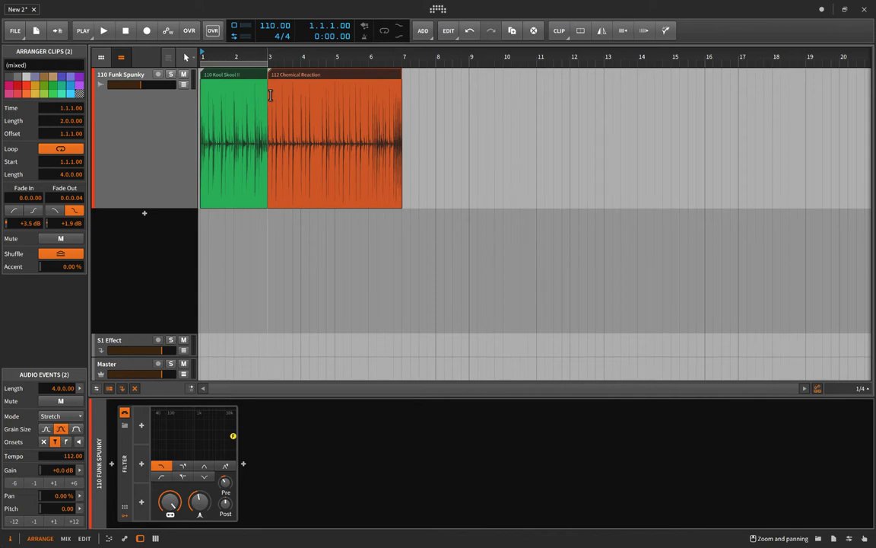
{"action": "scroll", "coordinate": [272, 95], "scroll_direction": "up", "scroll_amount": 10}
{"action": "scroll", "coordinate": [270, 95], "scroll_direction": "left", "scroll_amount": 5}
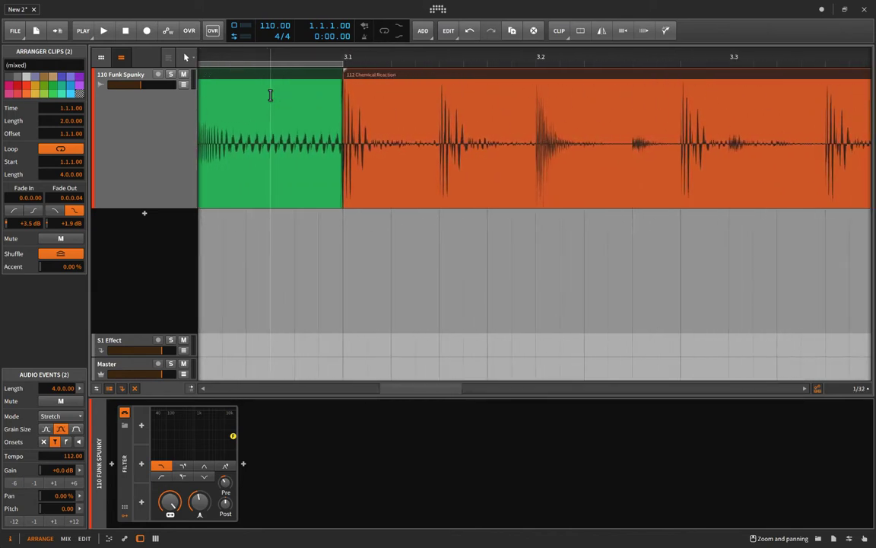
{"action": "scroll", "coordinate": [364, 118], "scroll_direction": "up", "scroll_amount": 5}
{"action": "scroll", "coordinate": [364, 118], "scroll_direction": "left", "scroll_amount": 3}
{"action": "scroll", "coordinate": [363, 117], "scroll_direction": "left", "scroll_amount": 5}
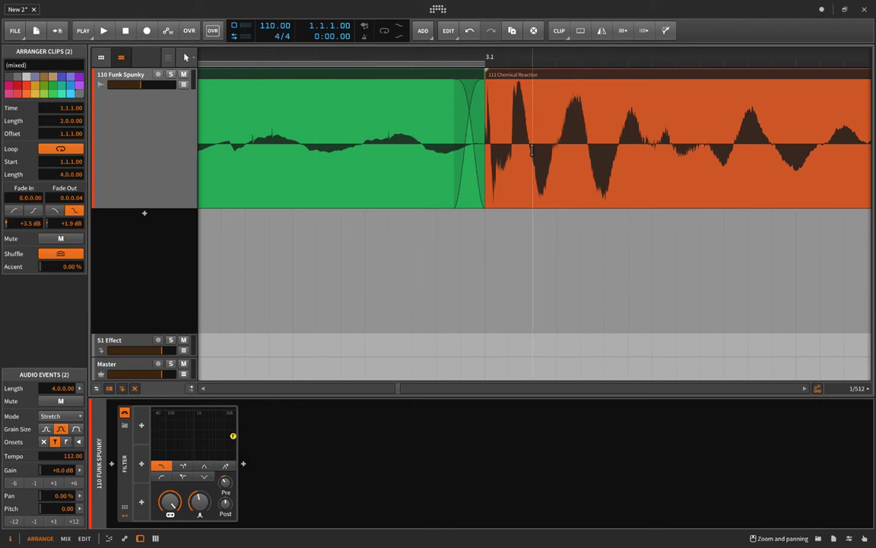
{"action": "scroll", "coordinate": [407, 114], "scroll_direction": "right", "scroll_amount": 3}
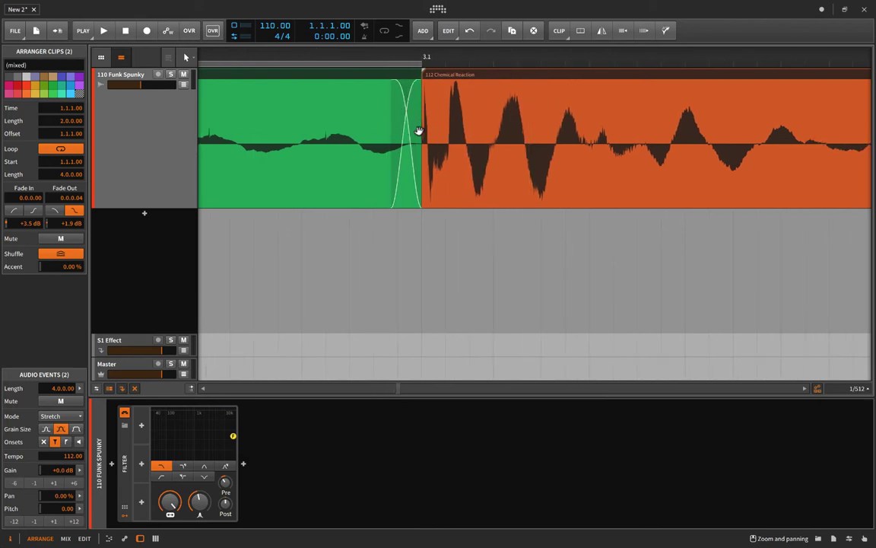
{"action": "scroll", "coordinate": [418, 130], "scroll_direction": "down", "scroll_amount": 1}
{"action": "scroll", "coordinate": [418, 130], "scroll_direction": "down", "scroll_amount": 1}
{"action": "scroll", "coordinate": [418, 129], "scroll_direction": "down", "scroll_amount": 1}
{"action": "scroll", "coordinate": [417, 128], "scroll_direction": "down", "scroll_amount": 2}
{"action": "scroll", "coordinate": [418, 127], "scroll_direction": "down", "scroll_amount": 1}
{"action": "scroll", "coordinate": [418, 128], "scroll_direction": "down", "scroll_amount": 1}
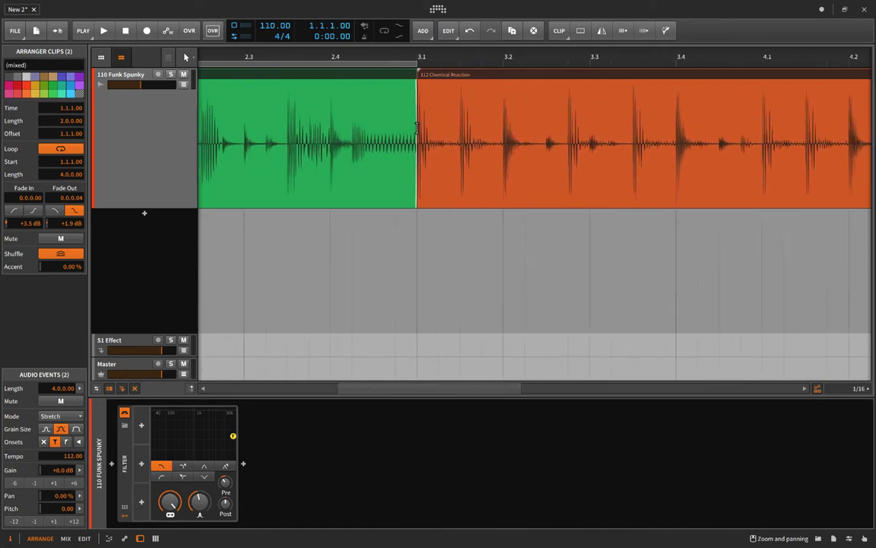
{"action": "scroll", "coordinate": [417, 128], "scroll_direction": "down", "scroll_amount": 1}
{"action": "scroll", "coordinate": [417, 128], "scroll_direction": "down", "scroll_amount": 1}
{"action": "scroll", "coordinate": [417, 127], "scroll_direction": "down", "scroll_amount": 2}
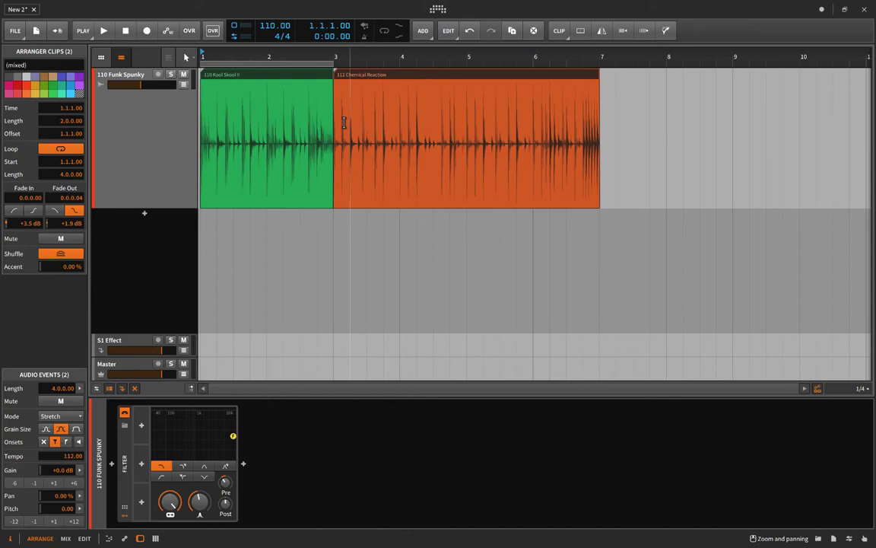
Join the green and orange clips into one clip spanning bars 1–7 and audition it.
{"action": "key", "text": "ctrl+j"}
{"action": "left_click", "coordinate": [295, 116]}
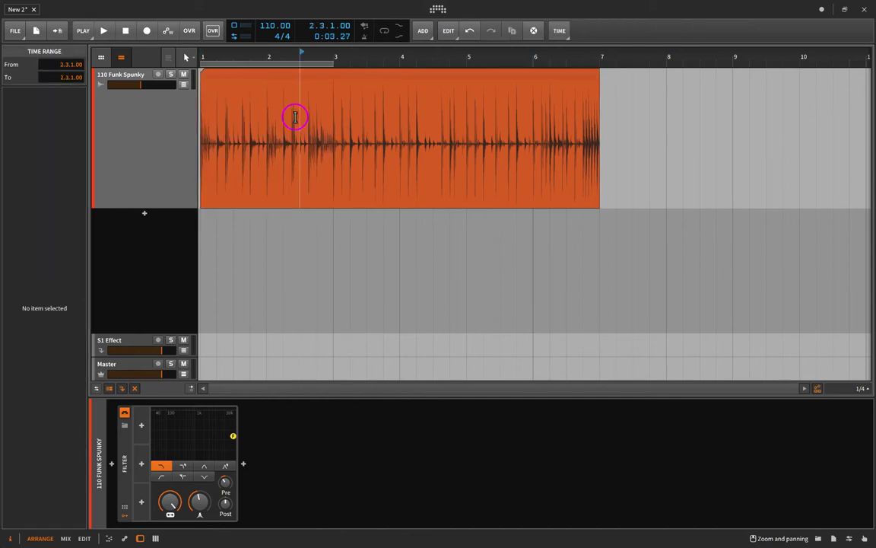
{"action": "key", "text": "space"}
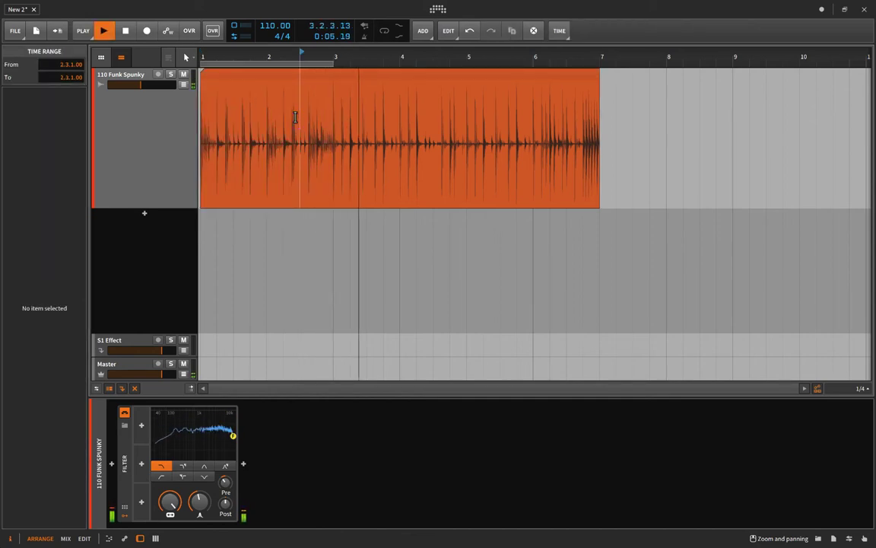
{"action": "key", "text": "space"}
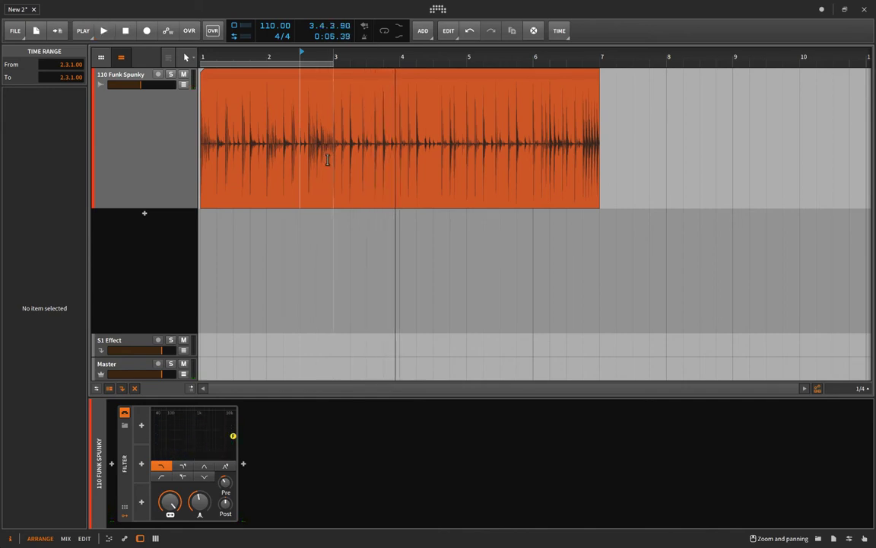